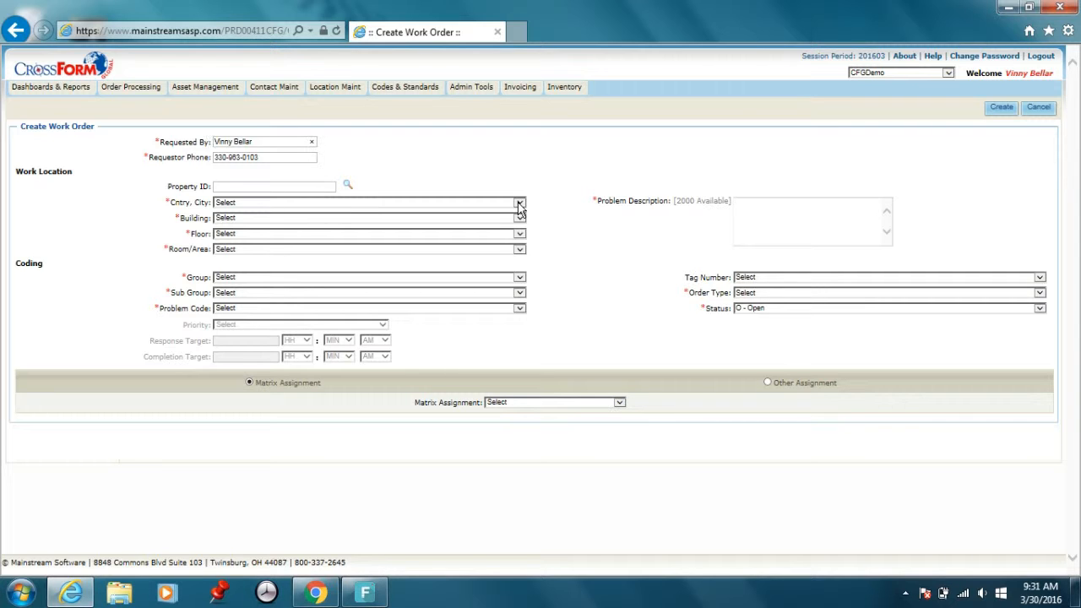
# - Set the work location to PA, Lancaster, the Alliance Blvd building, First Level, Conference Room
pyautogui.click(520, 204)
pyautogui.moveTo(521, 222); pyautogui.dragTo(543, 377)
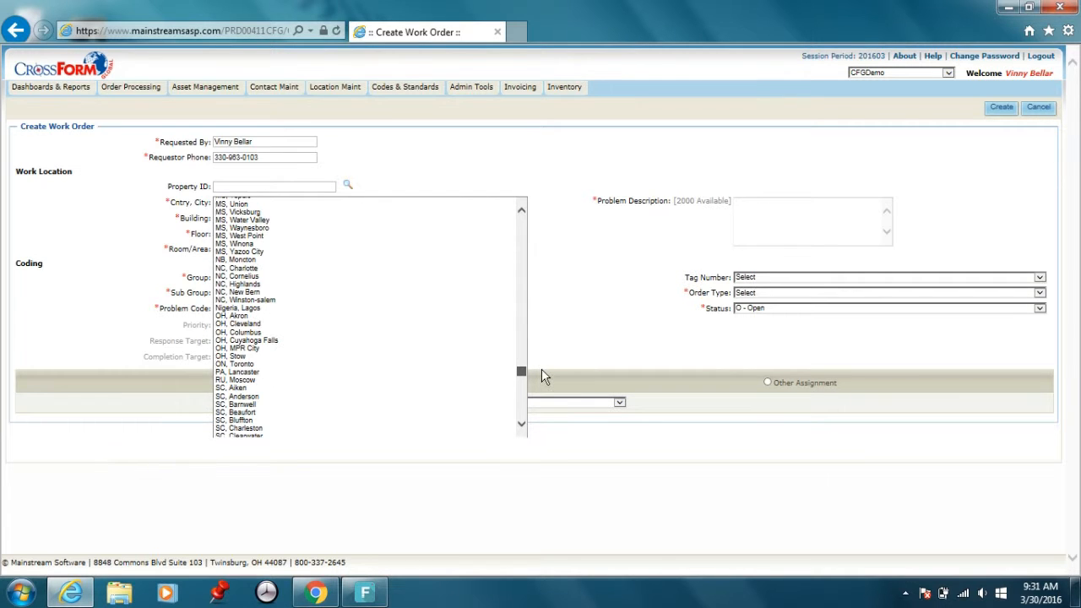
pyautogui.click(351, 372)
pyautogui.click(517, 218)
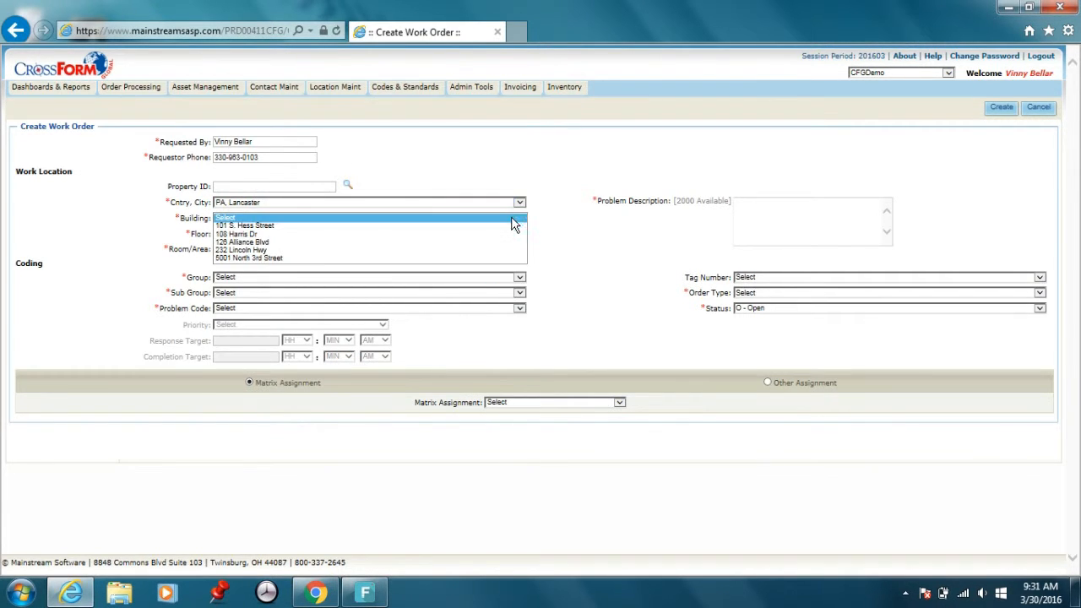
pyautogui.click(494, 242)
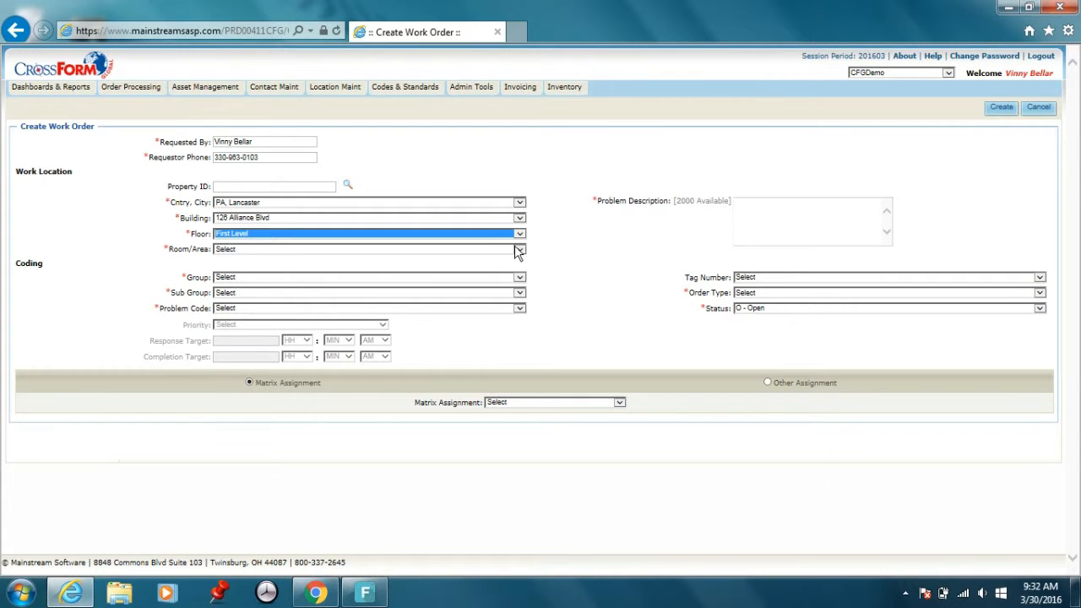
pyautogui.click(519, 249)
pyautogui.click(517, 257)
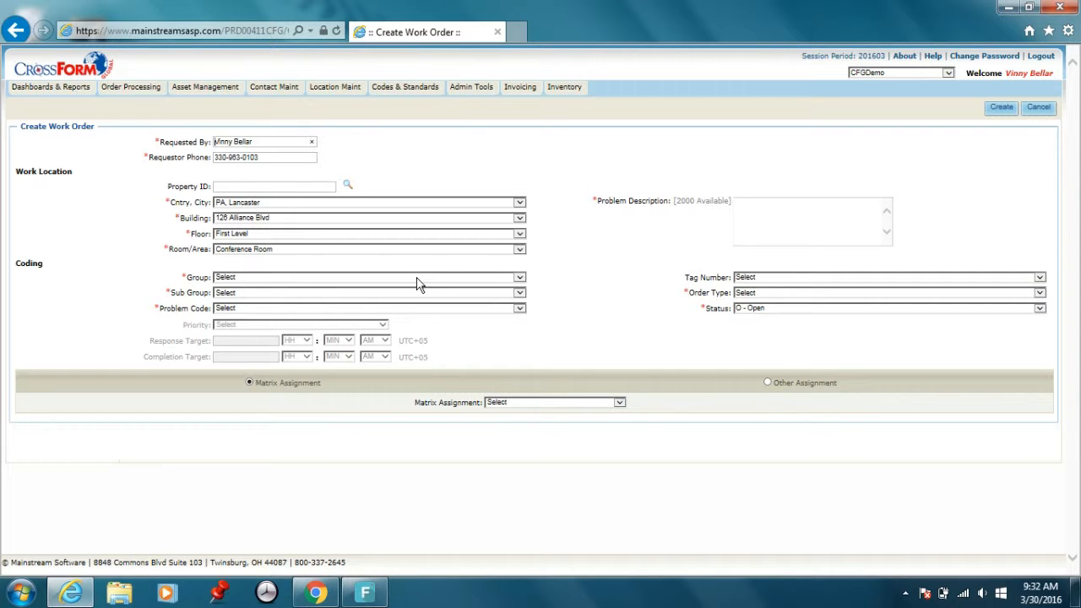
# - Code the work order with group Maintenance & Repair, sub group HVAC and problem code HVAC - Hot
pyautogui.click(520, 279)
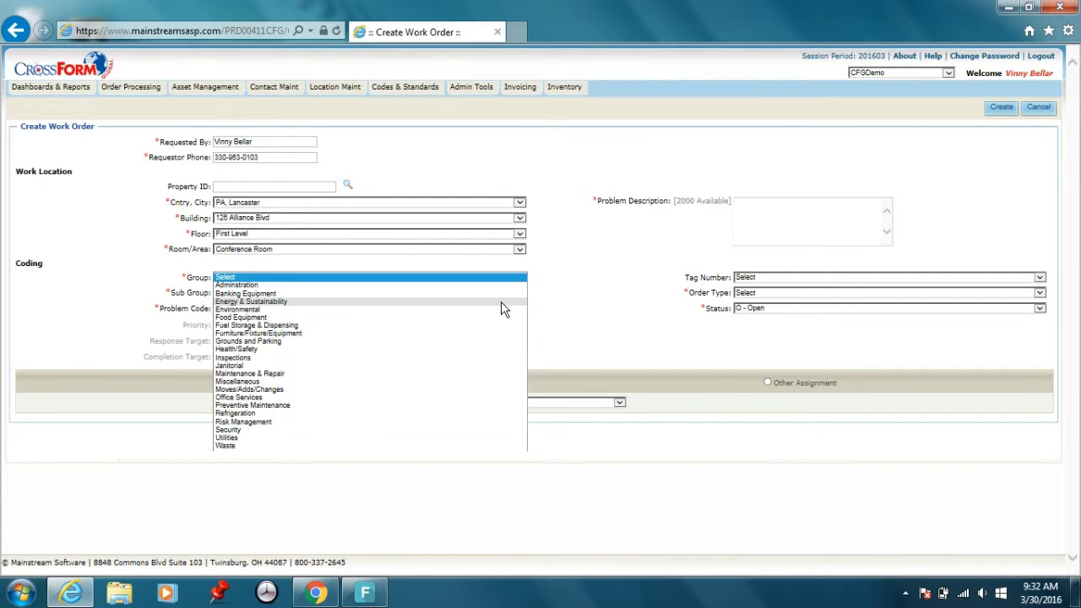
pyautogui.click(454, 374)
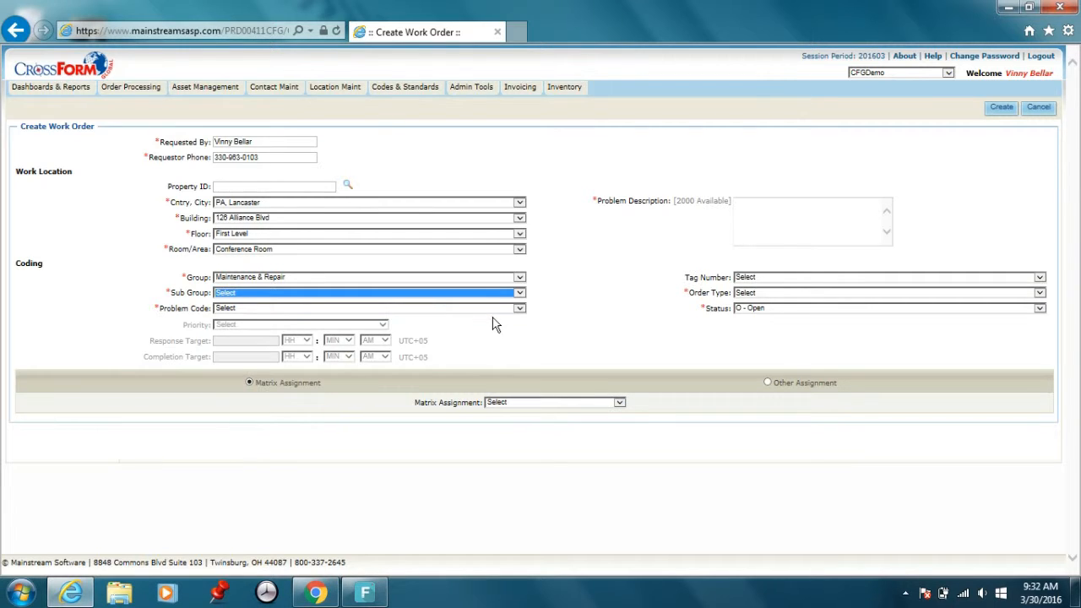
pyautogui.click(500, 294)
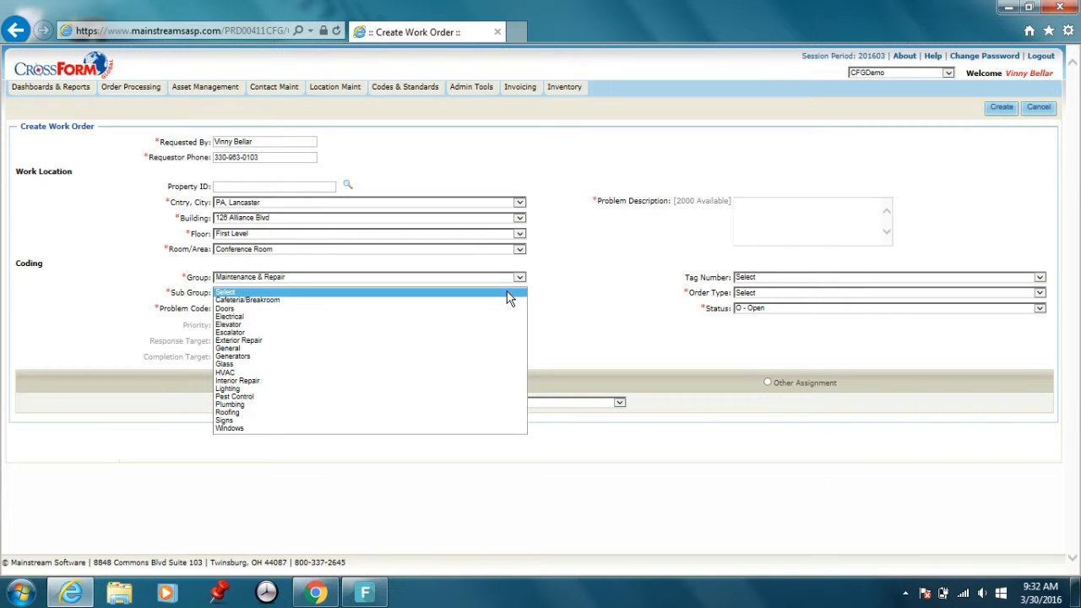
pyautogui.click(439, 374)
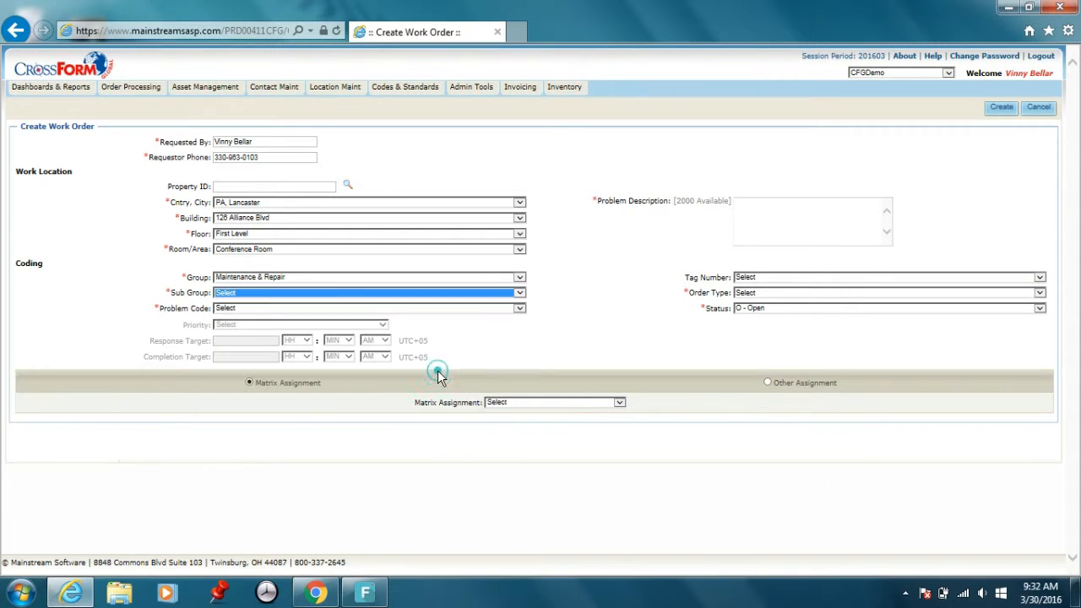
pyautogui.click(498, 311)
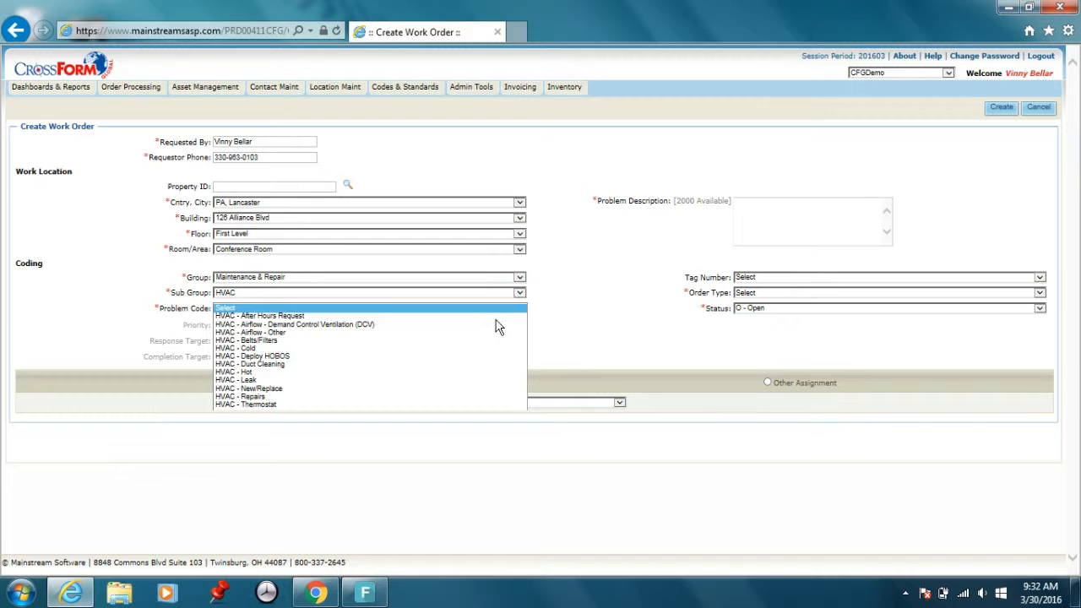
pyautogui.click(473, 372)
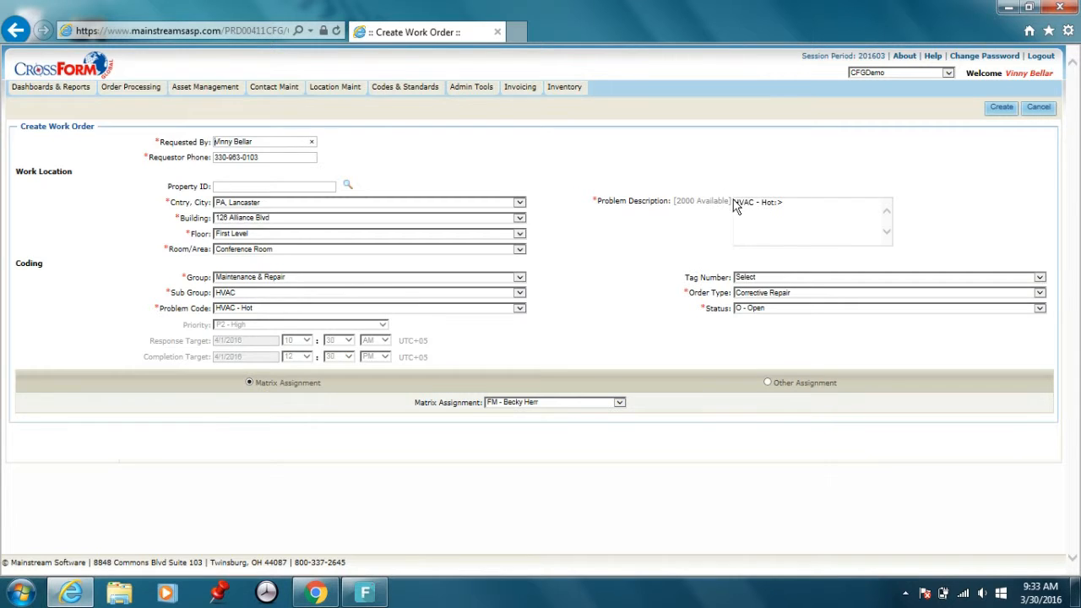
# - Add "Conference Room is hotter than the rest of the floor." to the prefilled problem description
pyautogui.click(804, 210)
pyautogui.write('C')
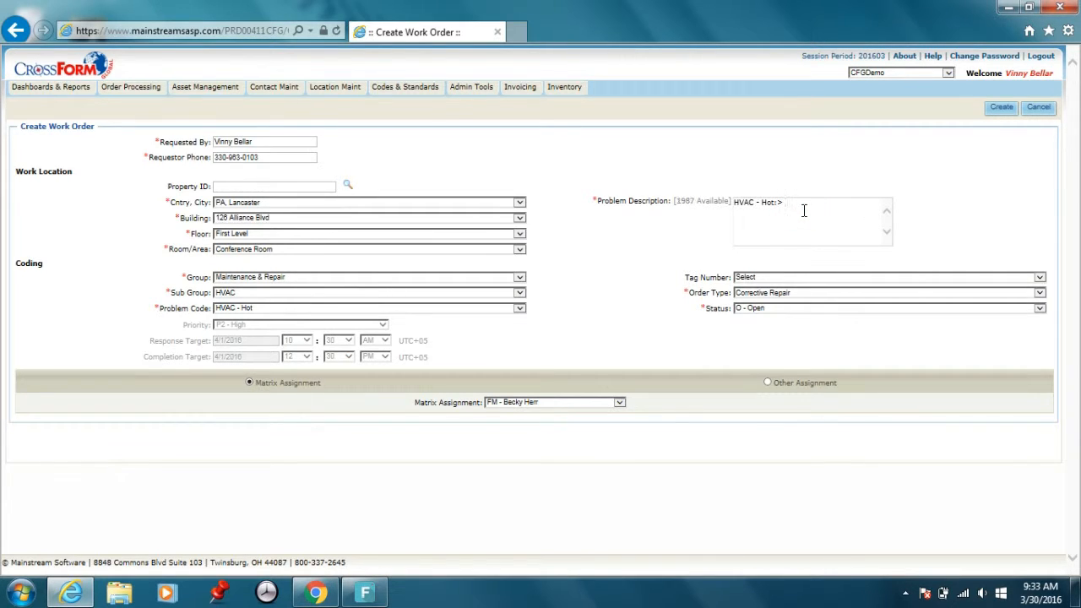
pyautogui.write('onference Room is hotten ha')
pyautogui.press('BackSpace')
pyautogui.press('BackSpace')
pyautogui.press('BackSpace')
pyautogui.press('BackSpace')
pyautogui.write('r than the rest of the floor')
pyautogui.click(767, 383)
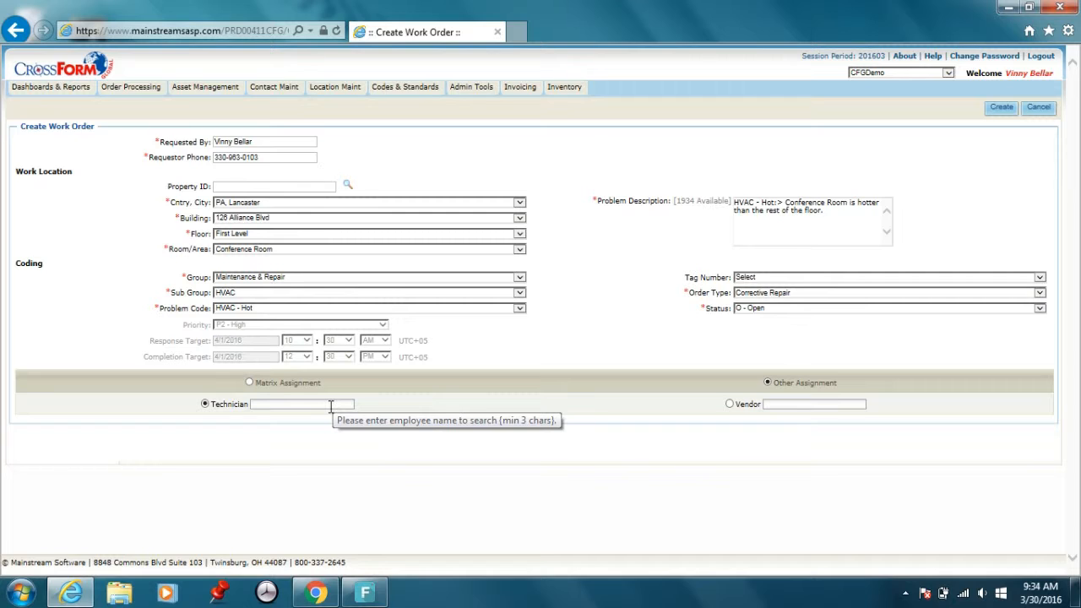
pyautogui.click(331, 405)
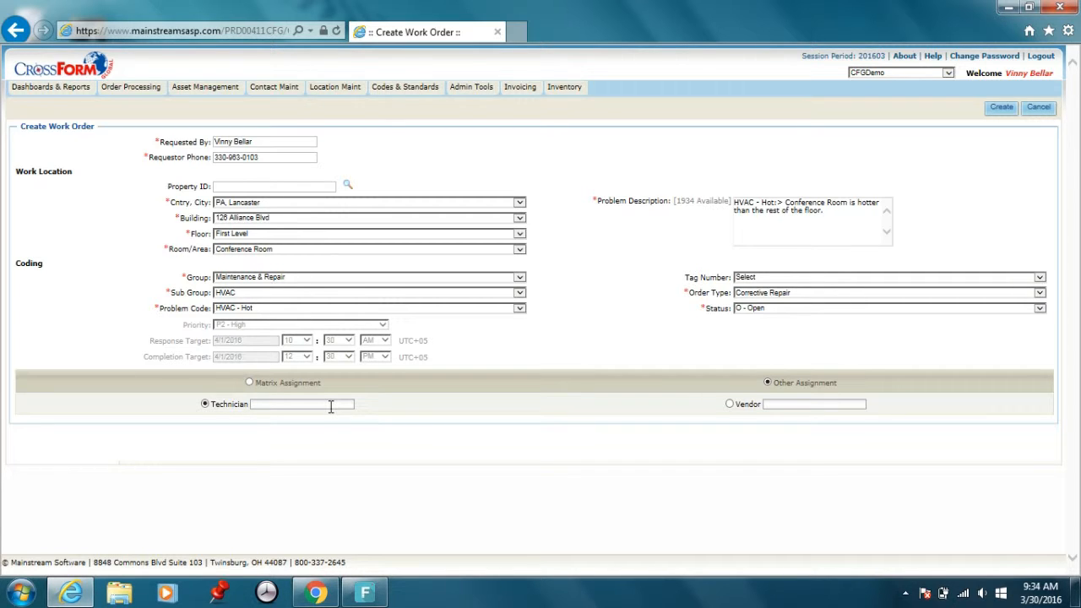
pyautogui.click(249, 383)
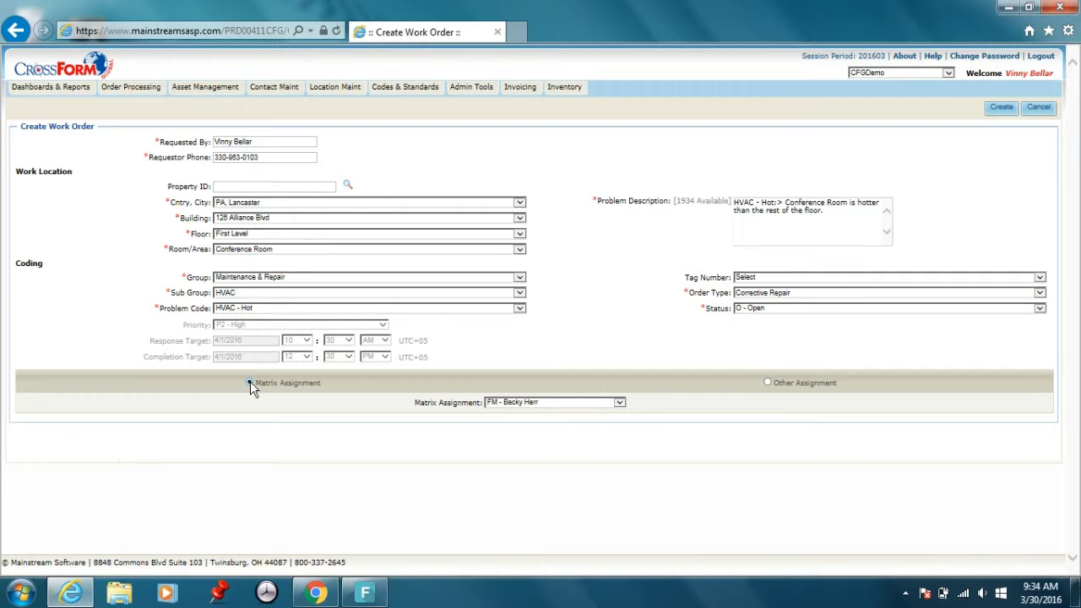
pyautogui.click(620, 404)
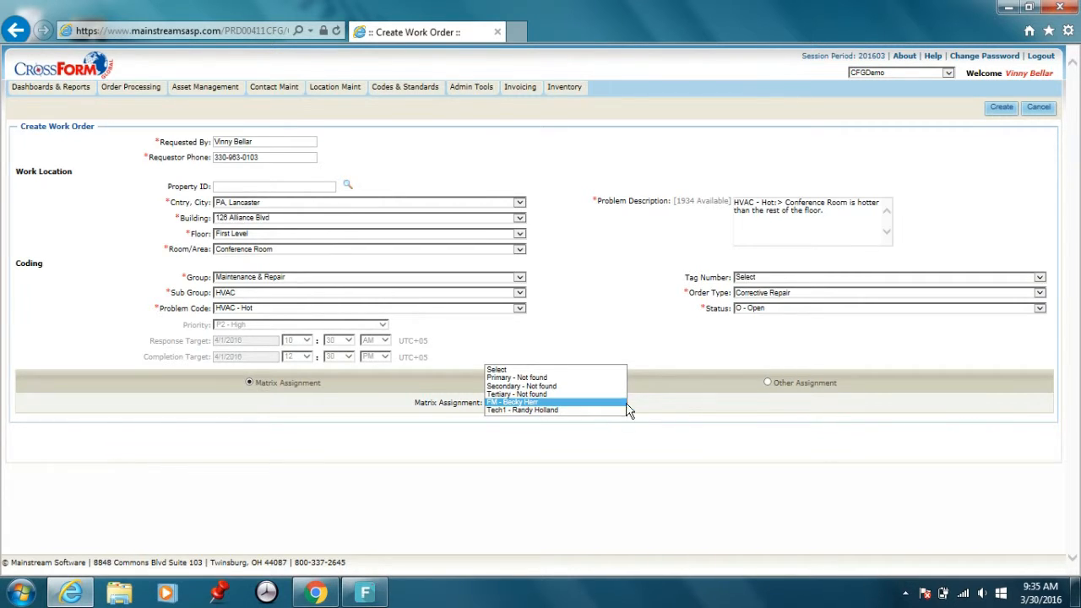
pyautogui.click(686, 399)
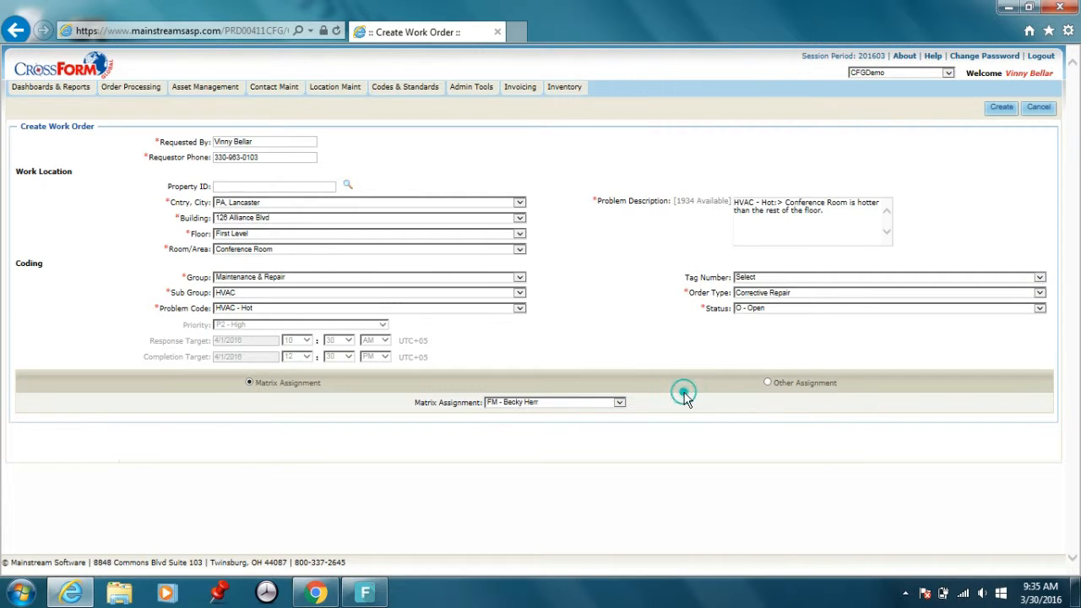
# - Switch to Other Assignment and assign the technician found by searching for their first name
pyautogui.click(767, 382)
pyautogui.click(322, 404)
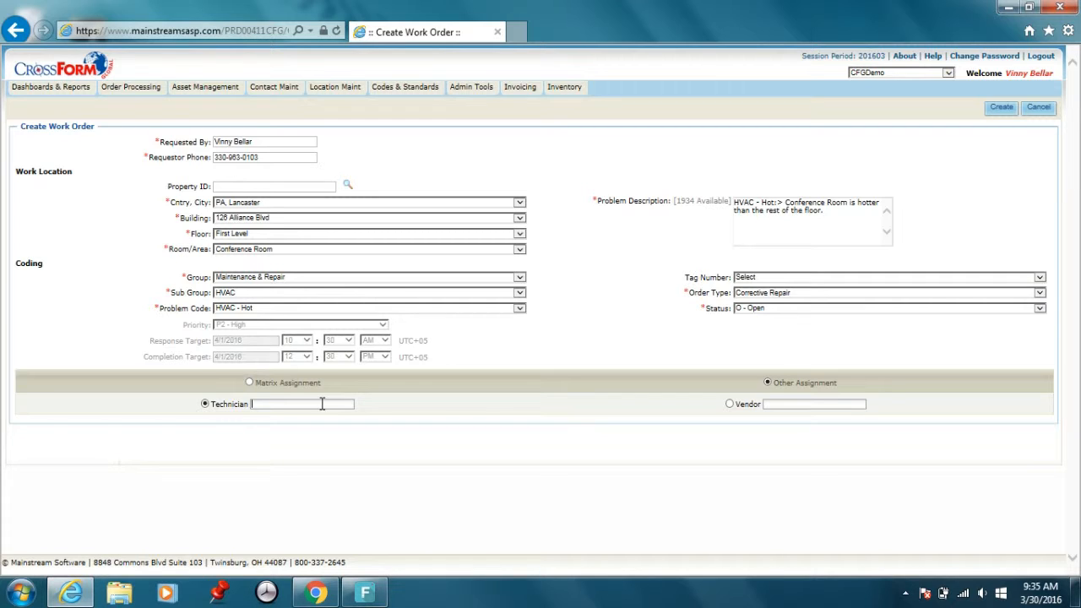
pyautogui.write('Bria')
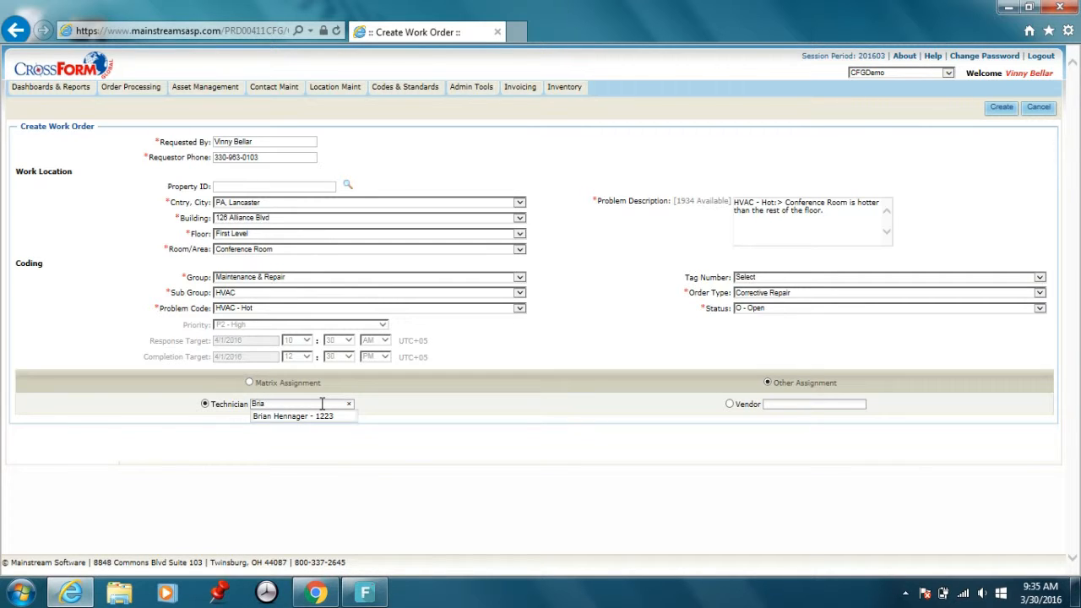
pyautogui.click(318, 415)
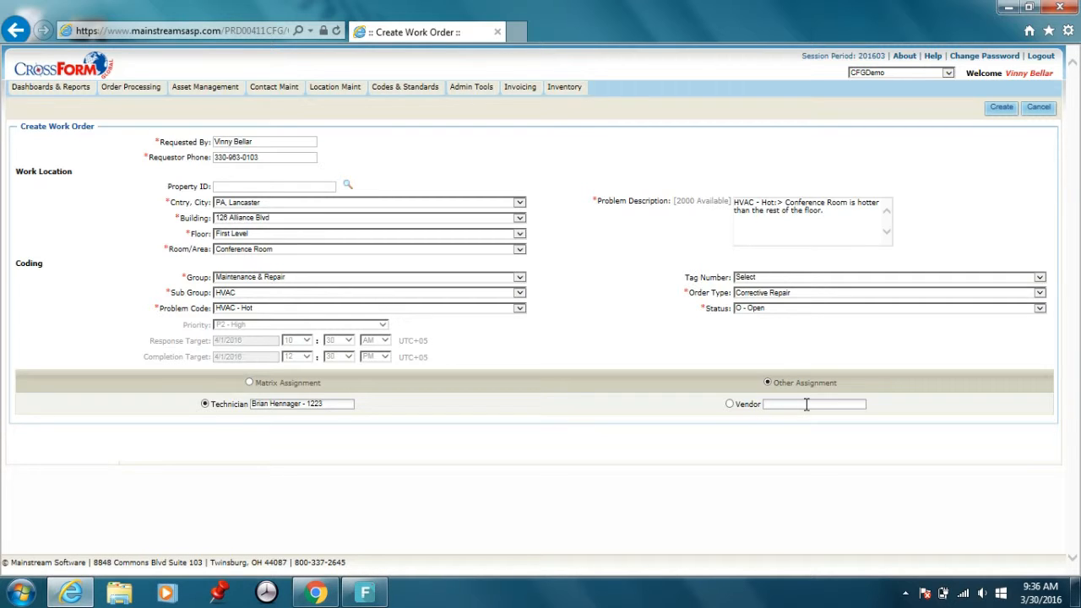
# - Search the vendors for "Redd" and fill in REDD'S HEATING & AIR CONDITIONING, LLC as the vendor
pyautogui.click(806, 405)
pyautogui.write('Red')
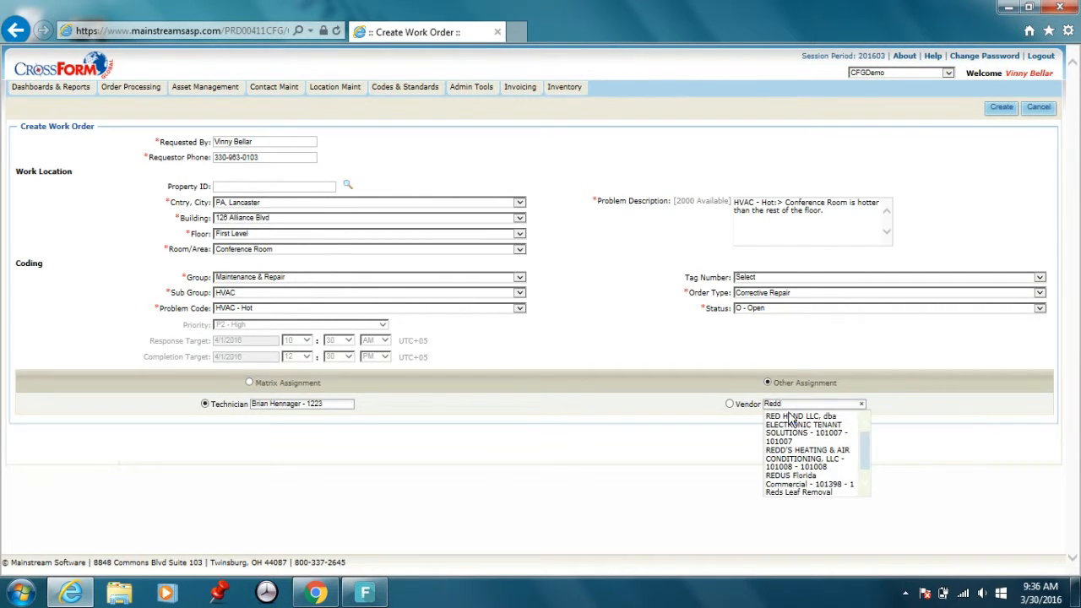
pyautogui.write('d')
pyautogui.click(794, 425)
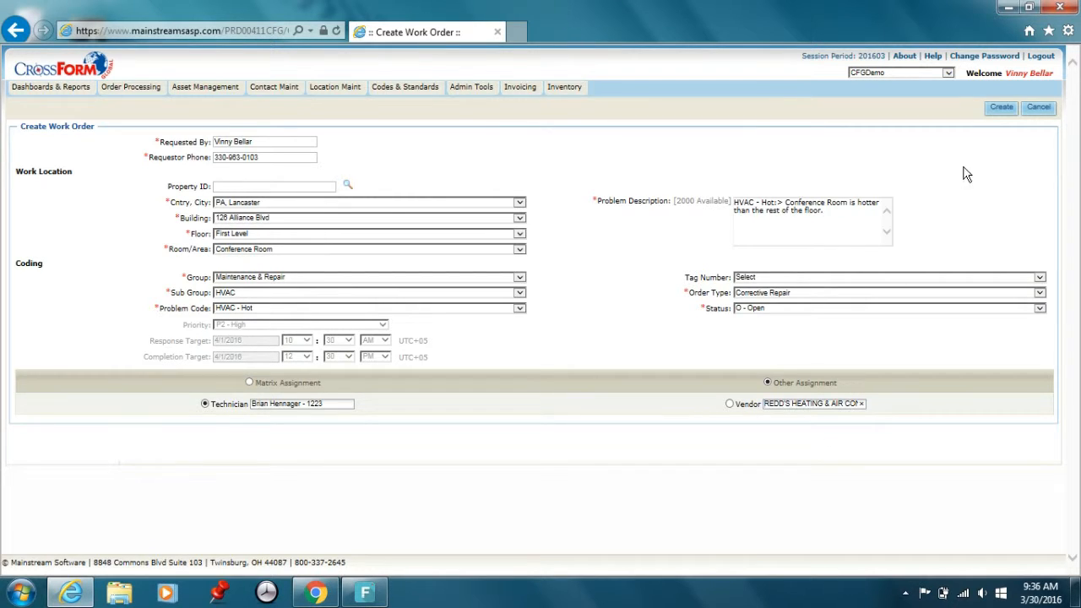
# - Create the work order and open its record from the creation notice
pyautogui.click(1003, 109)
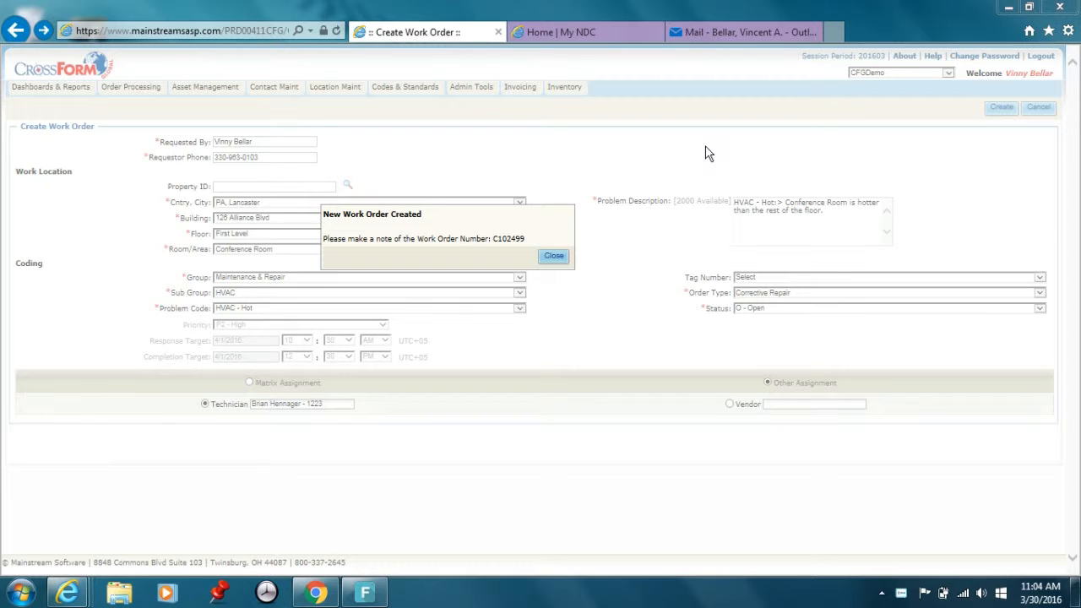
pyautogui.click(507, 240)
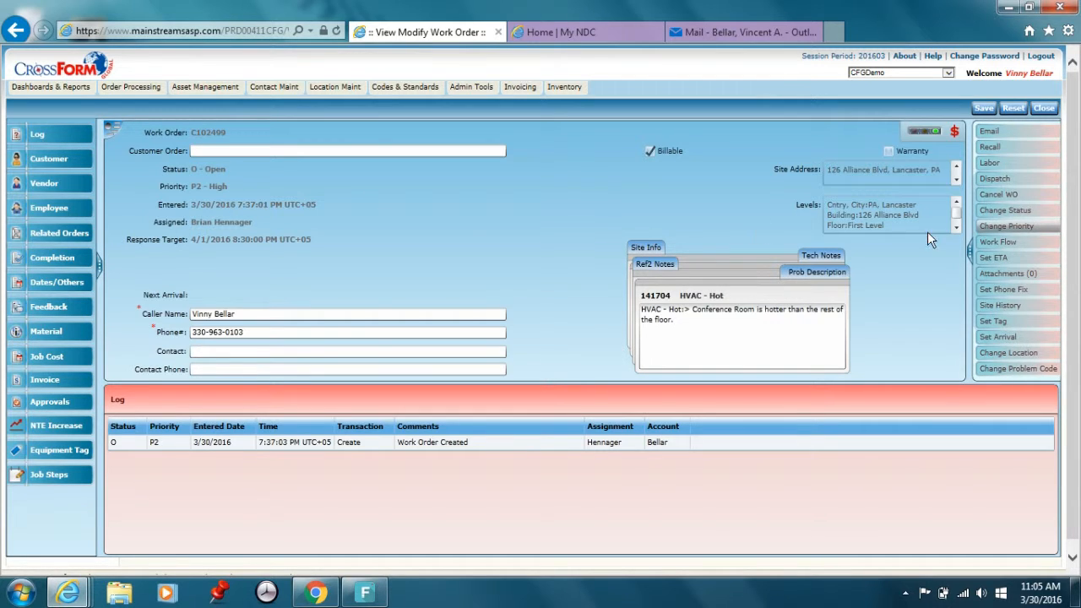
# - Dispatch the work order by sending the assigned employee an email notification
pyautogui.click(997, 179)
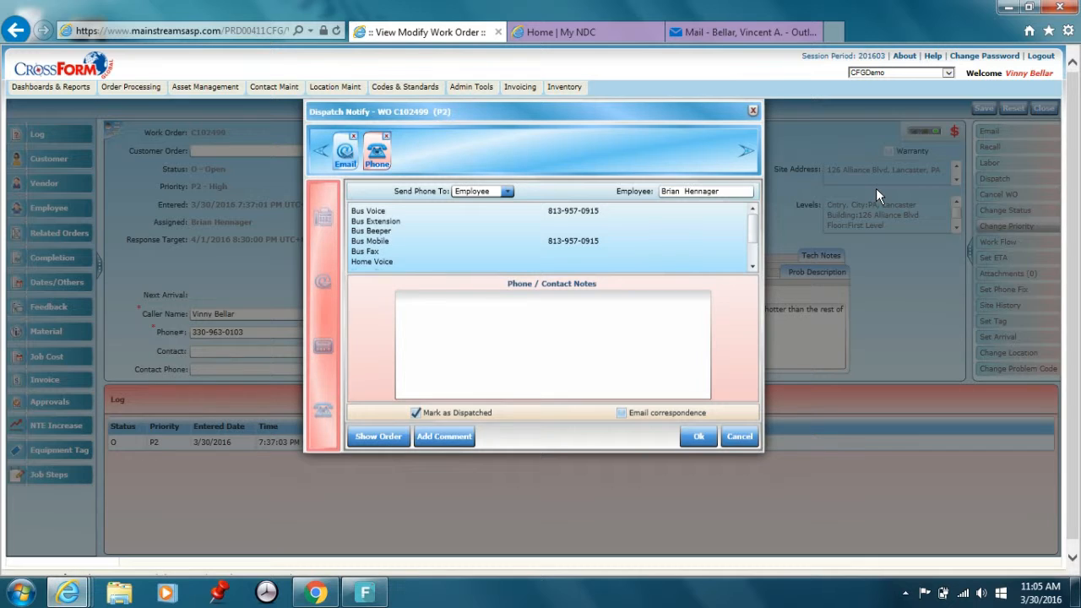
pyautogui.click(346, 156)
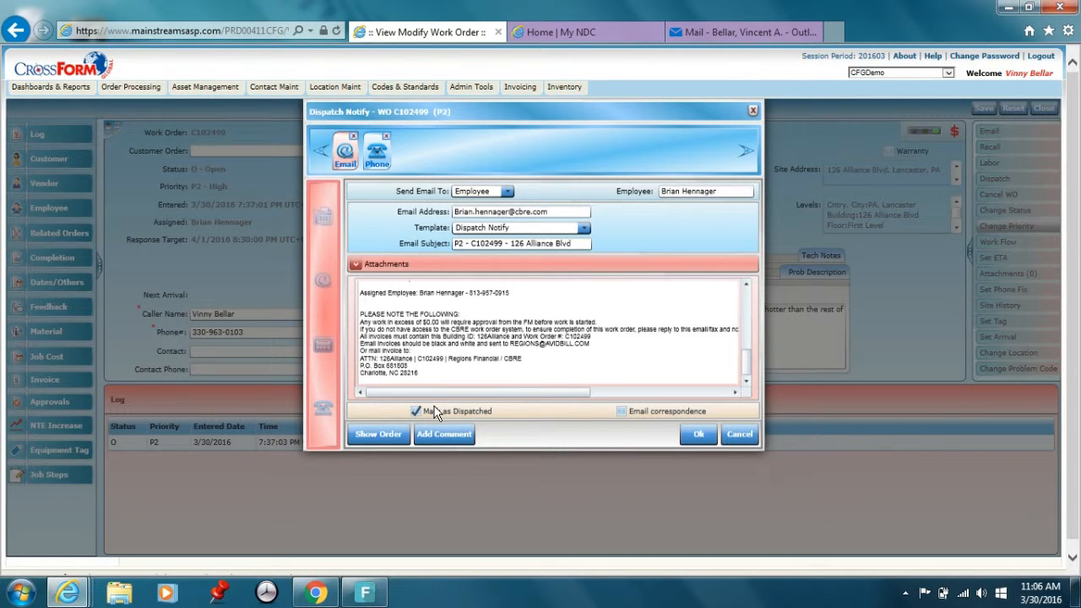
pyautogui.click(698, 434)
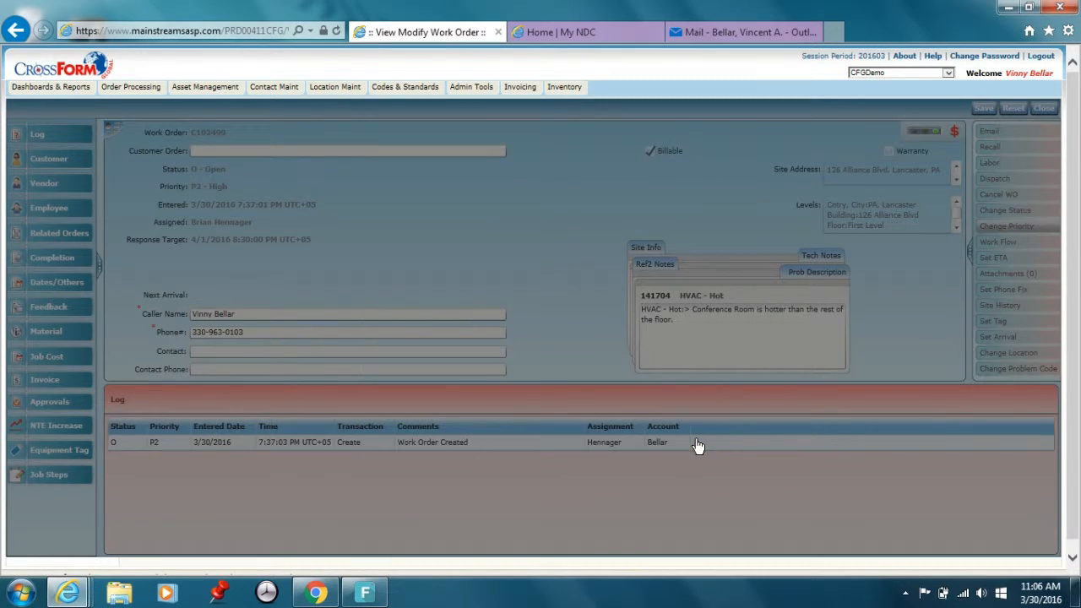